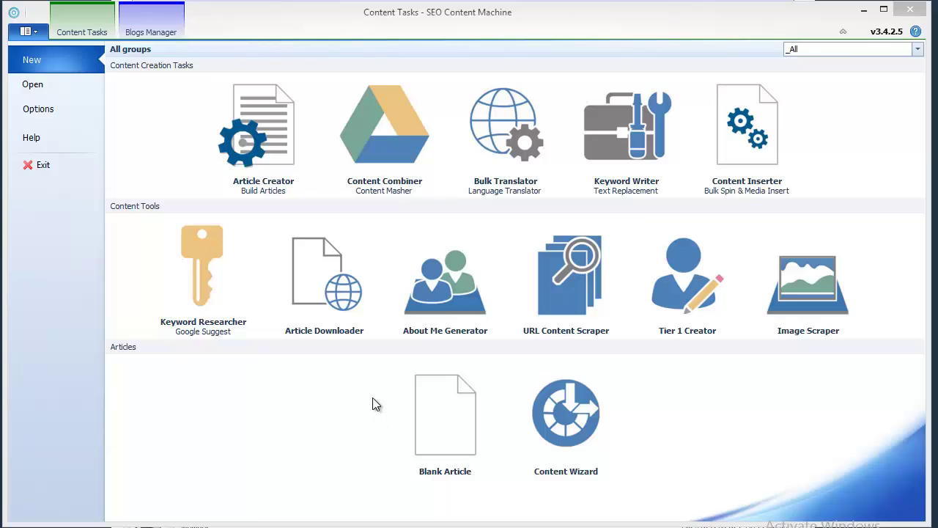
- Open the About Me Generator, drag it to the left side, and focus its output area
left_click(431, 315)
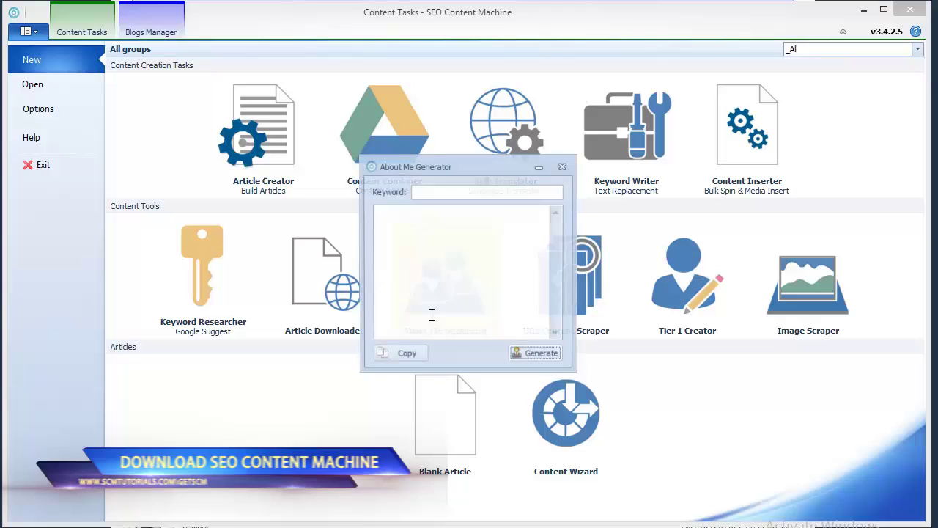
left_click_drag(442, 168, 259, 176)
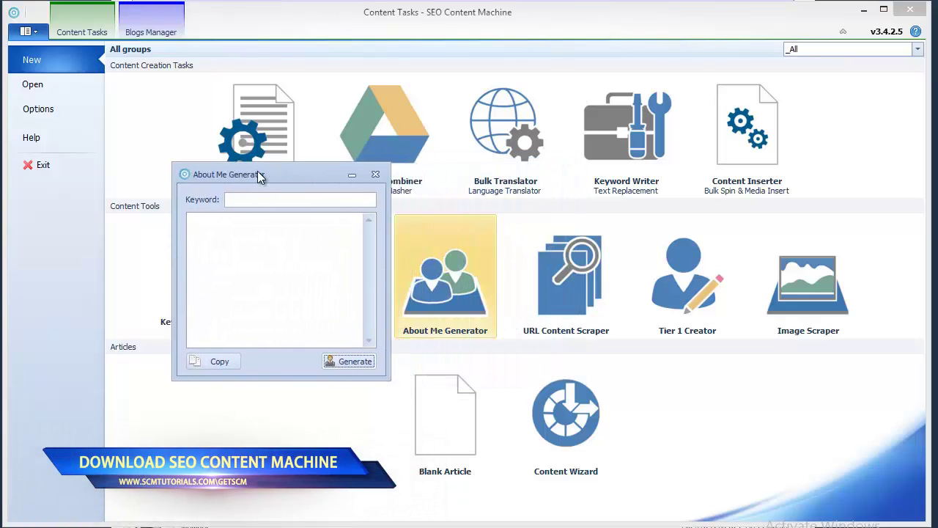
left_click(264, 278)
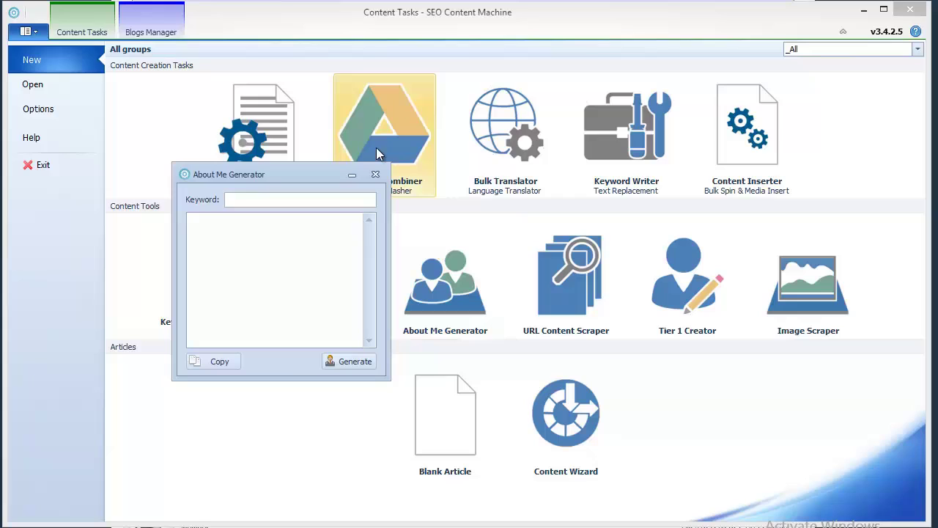
left_click(338, 201)
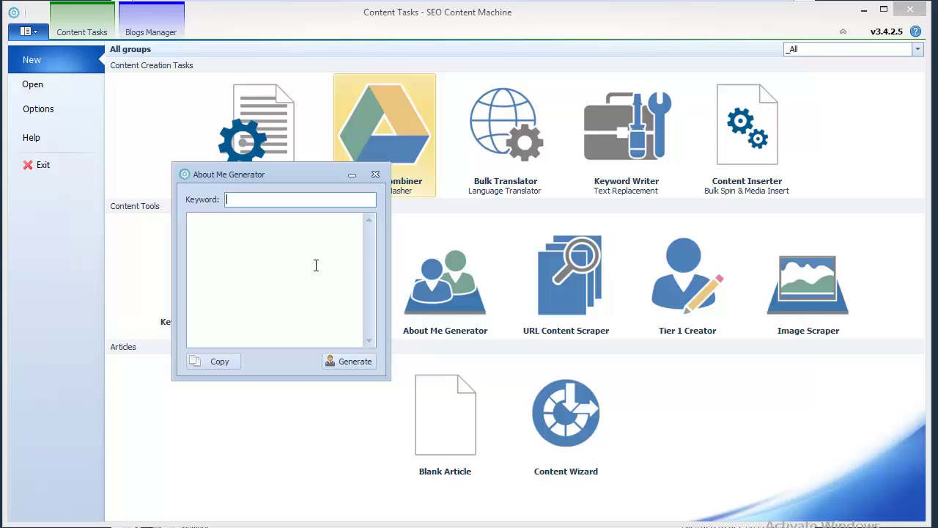
- Generate About Me spintax for 'payday loans' and review the first output lines
type("payday loans")
left_click(359, 361)
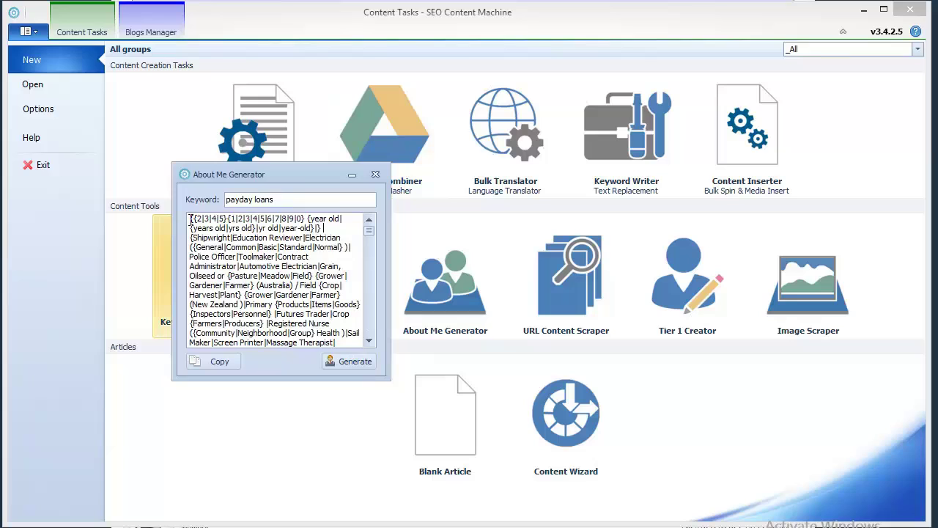
left_click_drag(190, 219, 310, 214)
left_click(309, 220)
left_click(317, 228)
left_click(283, 229)
left_click_drag(220, 228, 308, 233)
left_click(308, 229)
left_click_drag(369, 233, 197, 126)
- Select all the generated spintax and copy it to the clipboard, confirmed by the Copy button
right_click(305, 260)
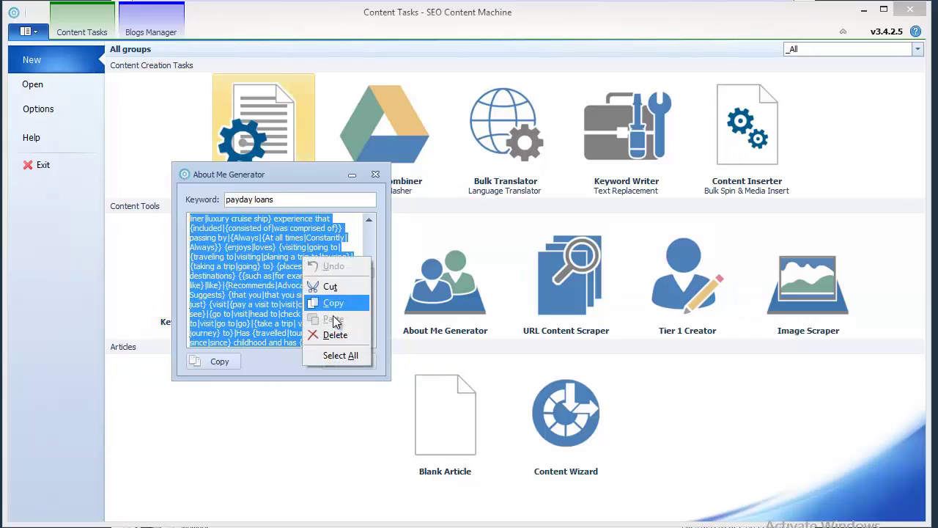
left_click(341, 356)
right_click(277, 292)
left_click(308, 341)
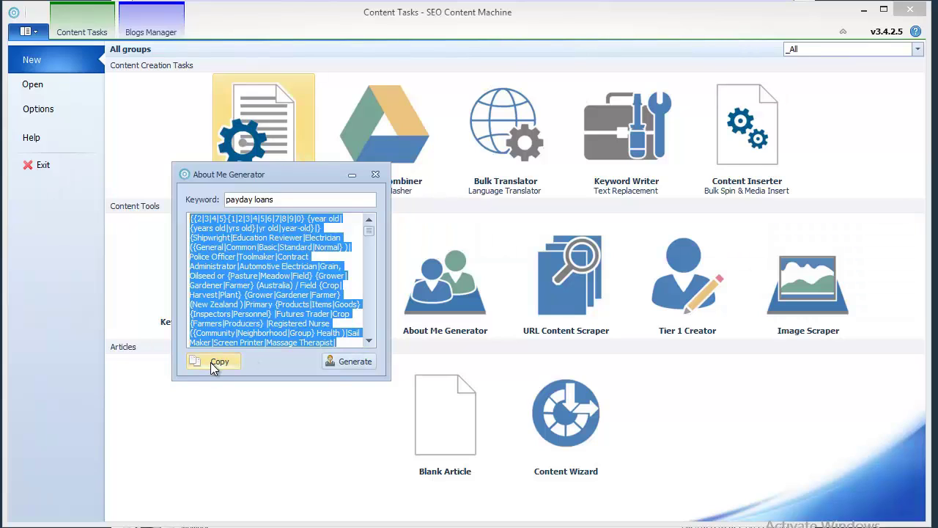
left_click(233, 363)
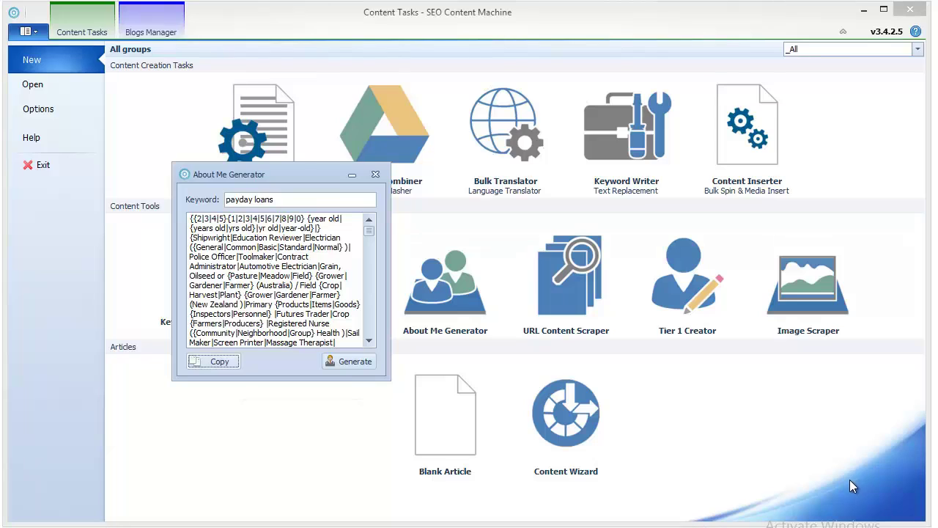
- Copy the About Me text again, open the article scraper, and enter 'payday loans' as its keyword
left_click(227, 363)
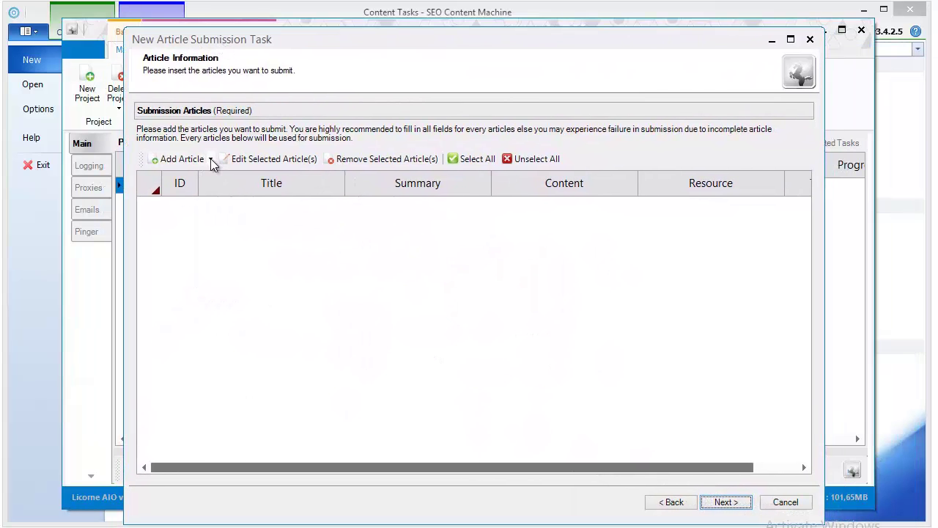
left_click(211, 160)
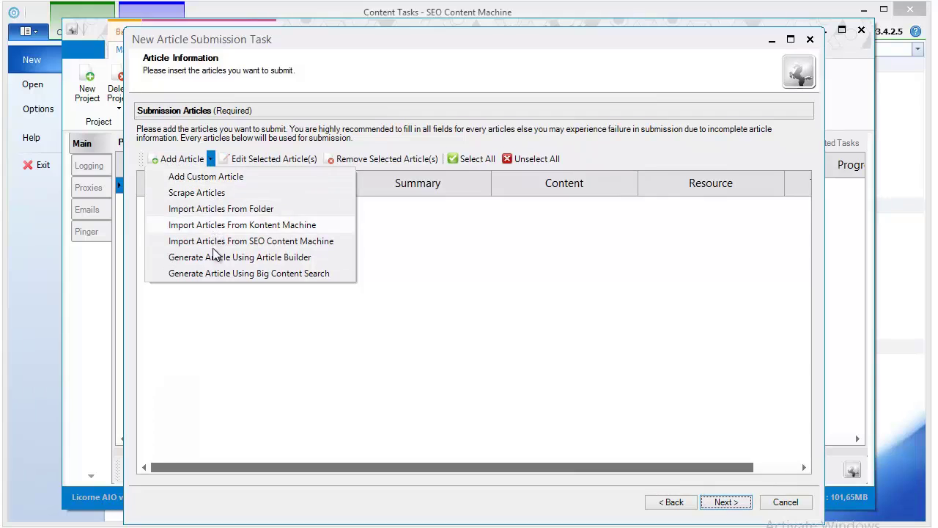
left_click(197, 193)
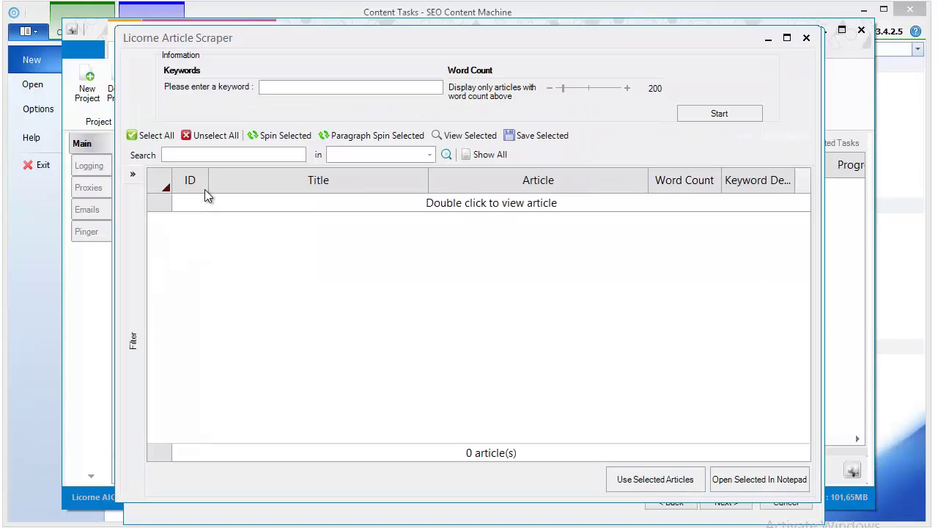
left_click(323, 90)
type("sad")
key("BackSpace")
key("BackSpace")
key("BackSpace")
key("ctrl+v")
- Scrape articles and add 'Quick Payday Loans - Mayday Payday' to the submission list, ticking it
left_click(706, 114)
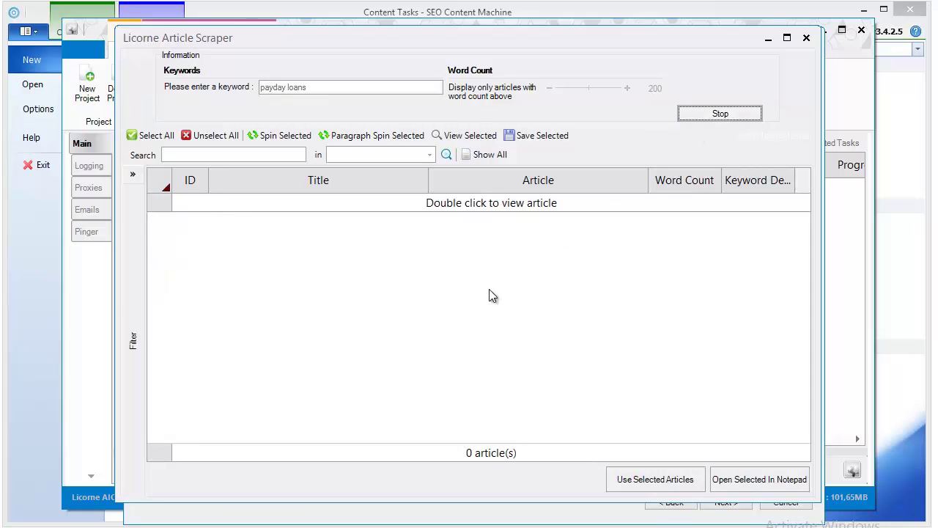
left_click(179, 267)
left_click(656, 479)
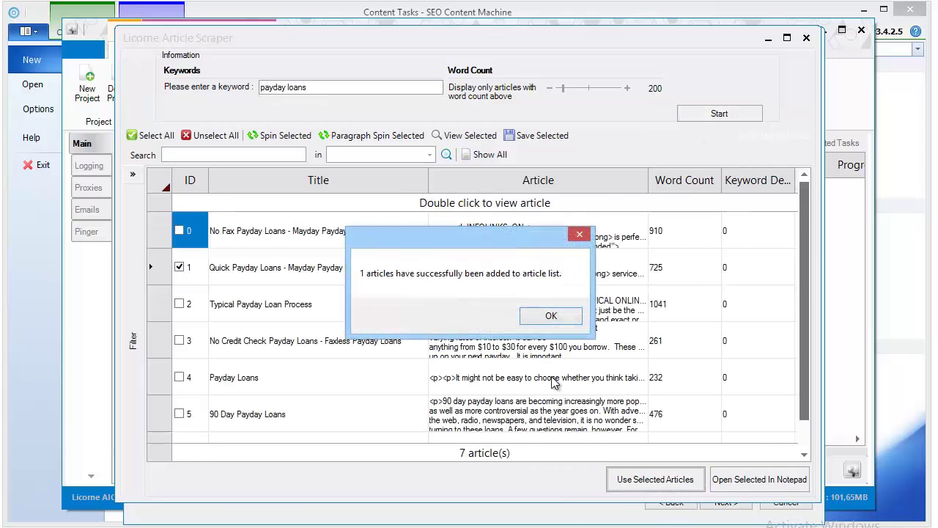
left_click(551, 319)
left_click(171, 216)
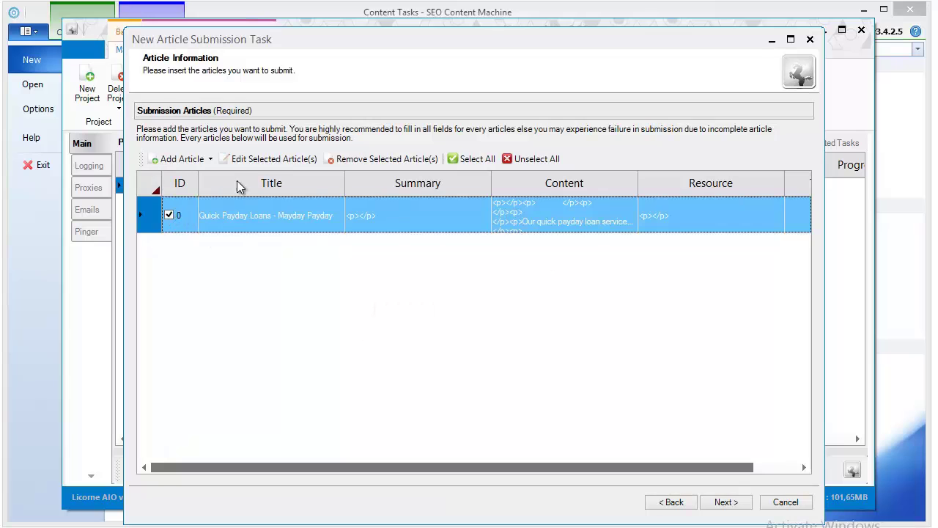
- Edit the ticked article and paste the spintax over the <p></p> placeholder in Article Resource
left_click(272, 158)
left_click_drag(506, 443, 708, 448)
left_click(291, 331)
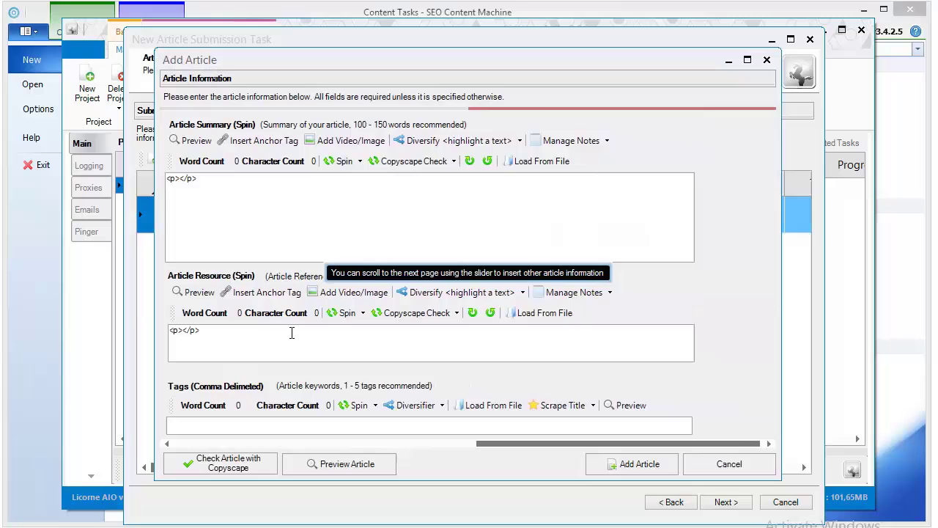
left_click_drag(543, 444, 234, 426)
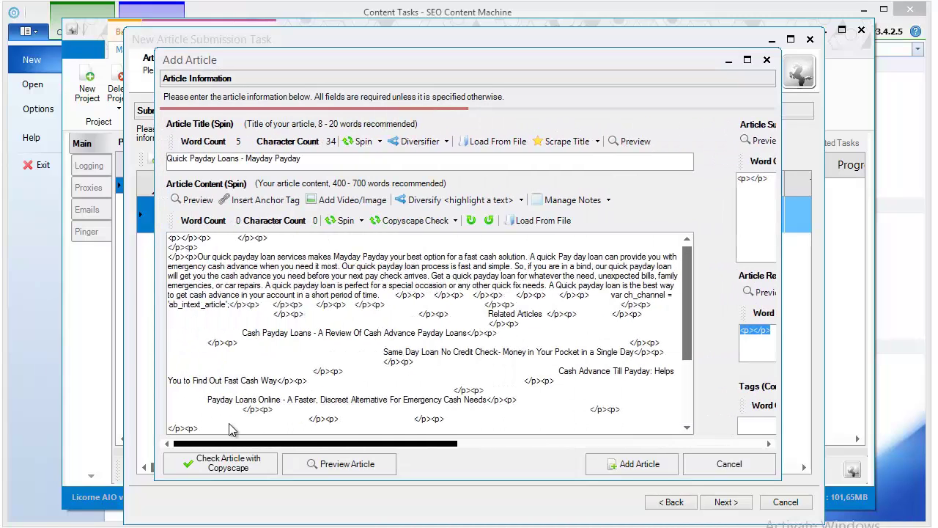
scroll(241, 429, "down", 5)
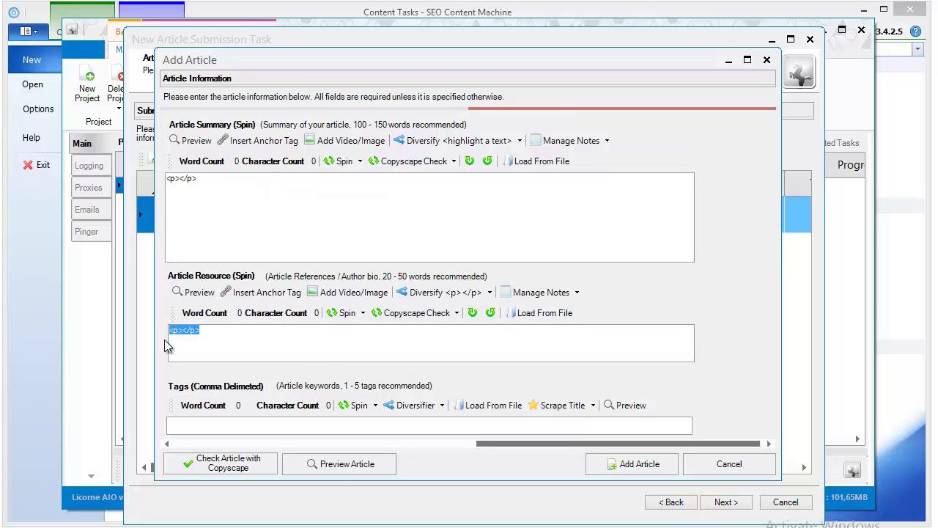
key("ctrl+v")
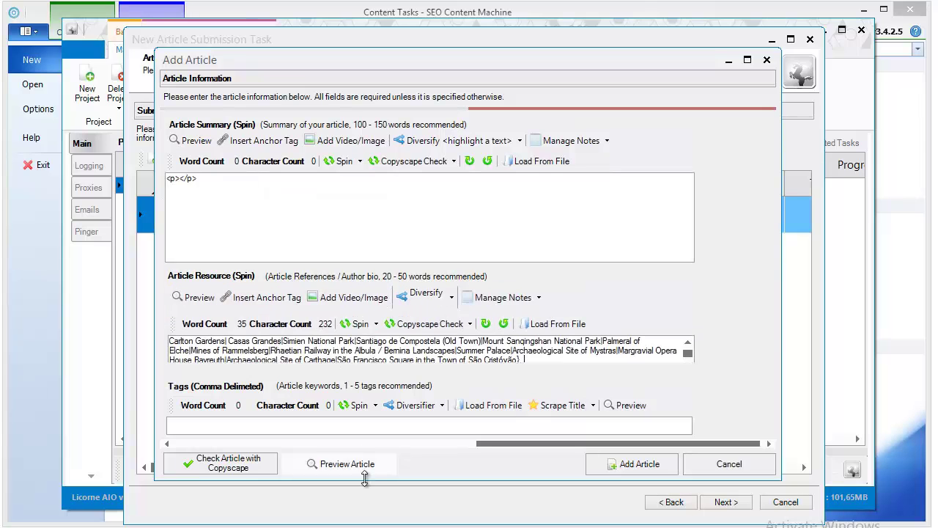
- Preview the article, inspect the first spun author bio paragraph, and close the preview
left_click(365, 471)
scroll(481, 325, "down", 15)
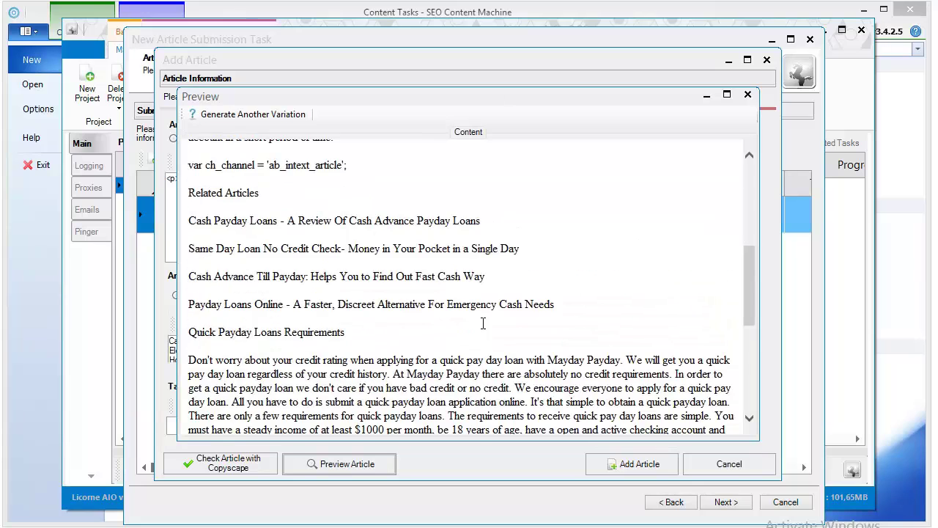
triple_click(336, 302)
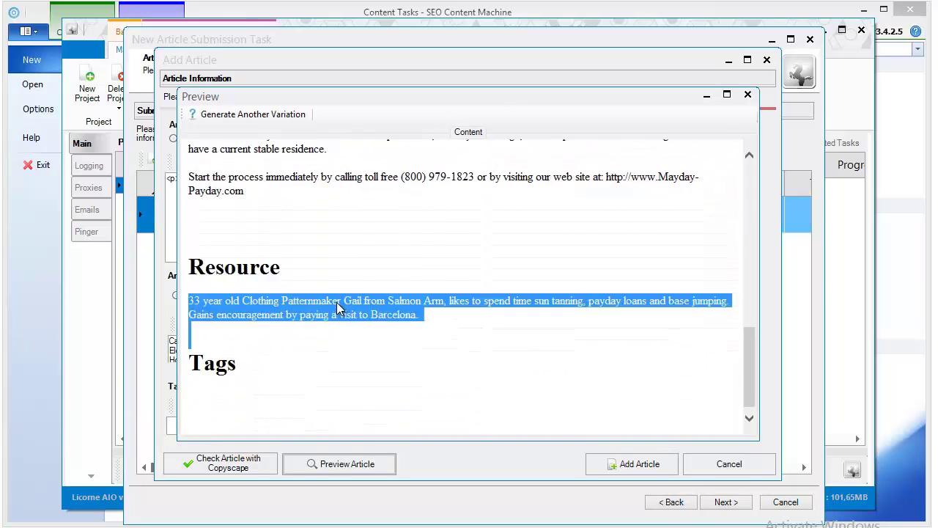
left_click(481, 321)
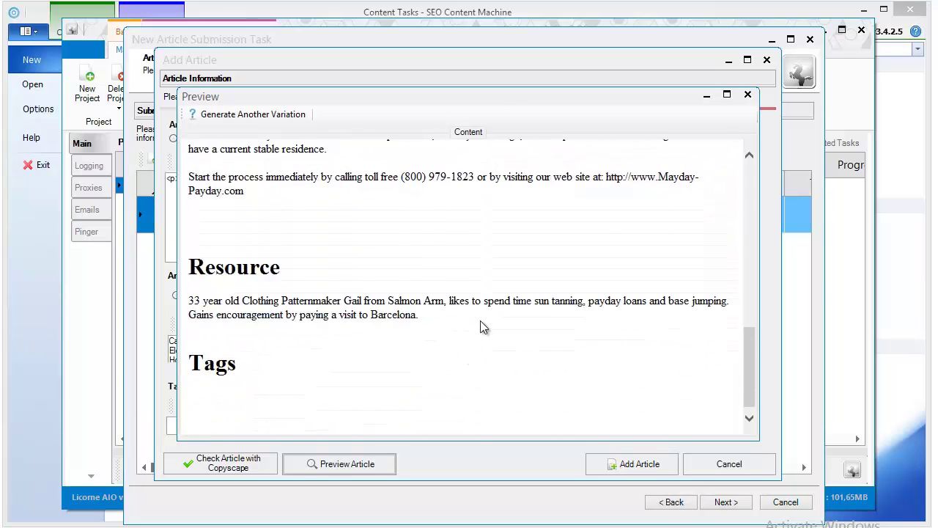
triple_click(428, 312)
left_click(323, 311)
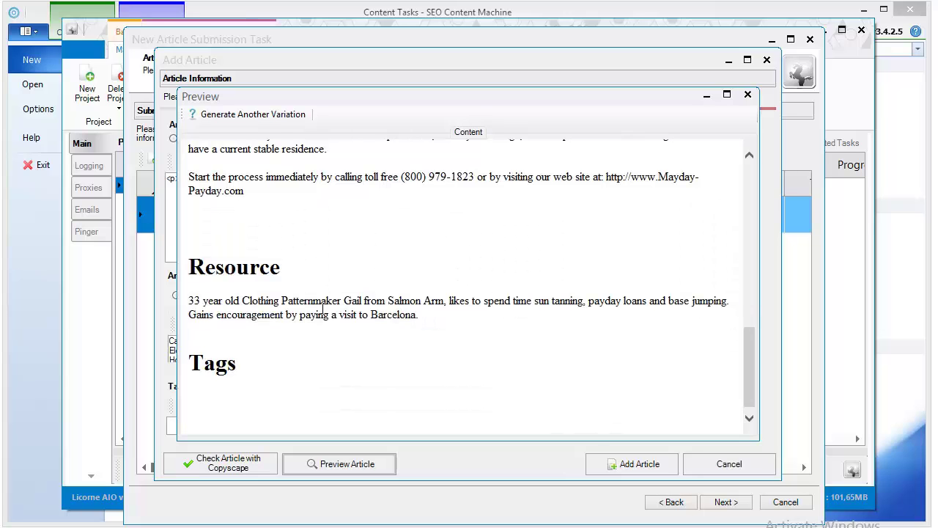
triple_click(260, 303)
left_click(446, 320)
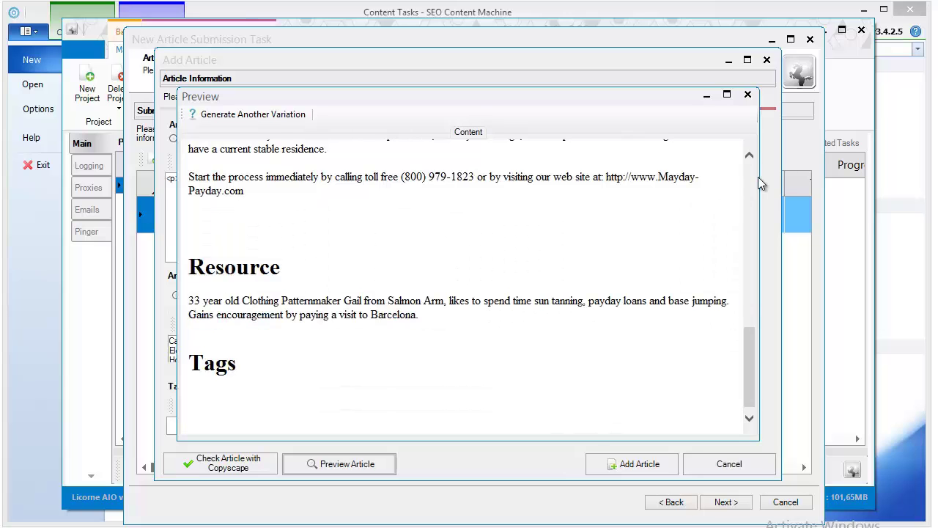
left_click(748, 94)
- Reopen the preview to check a second author bio variation, then close it
left_click(365, 464)
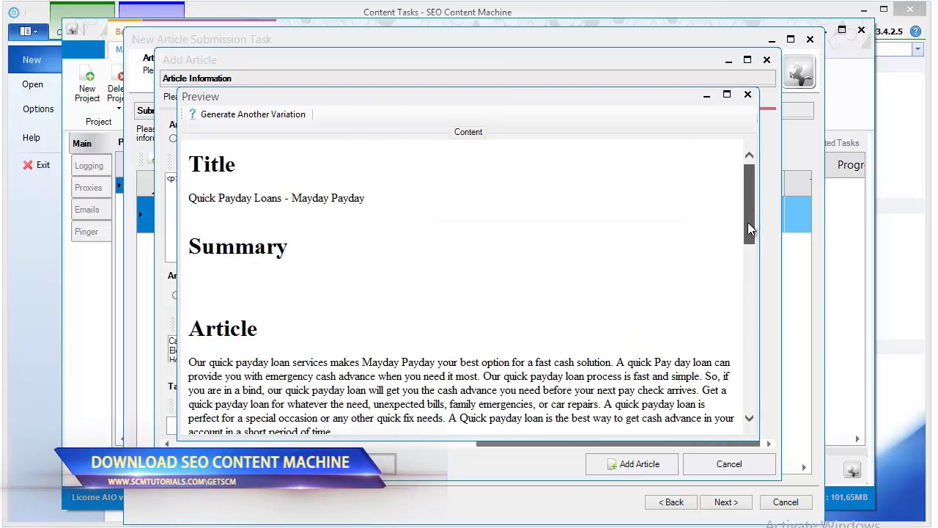
left_click_drag(748, 223, 725, 371)
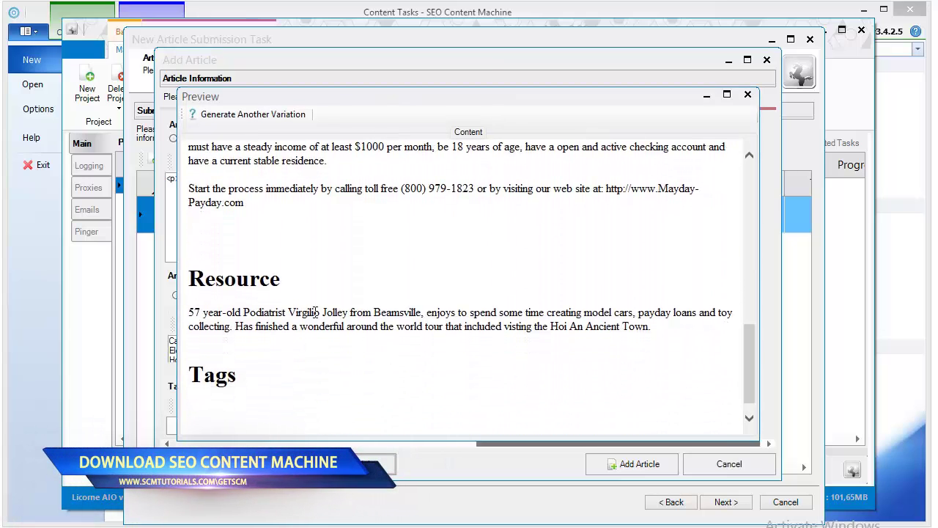
left_click_drag(288, 312, 620, 327)
left_click(614, 326)
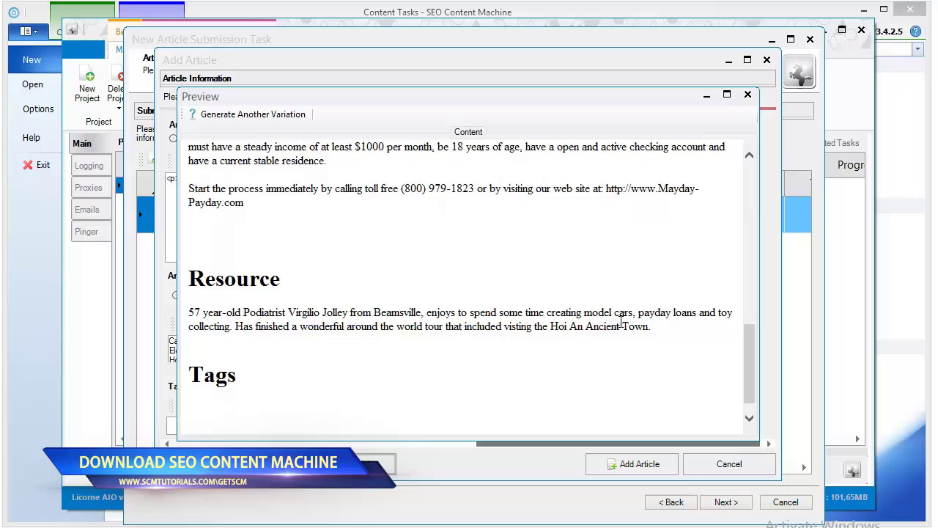
left_click(748, 94)
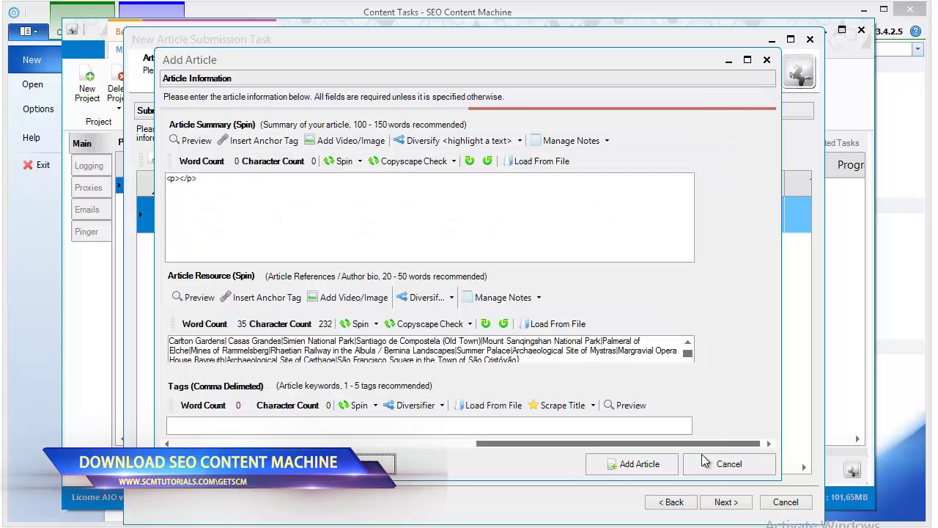